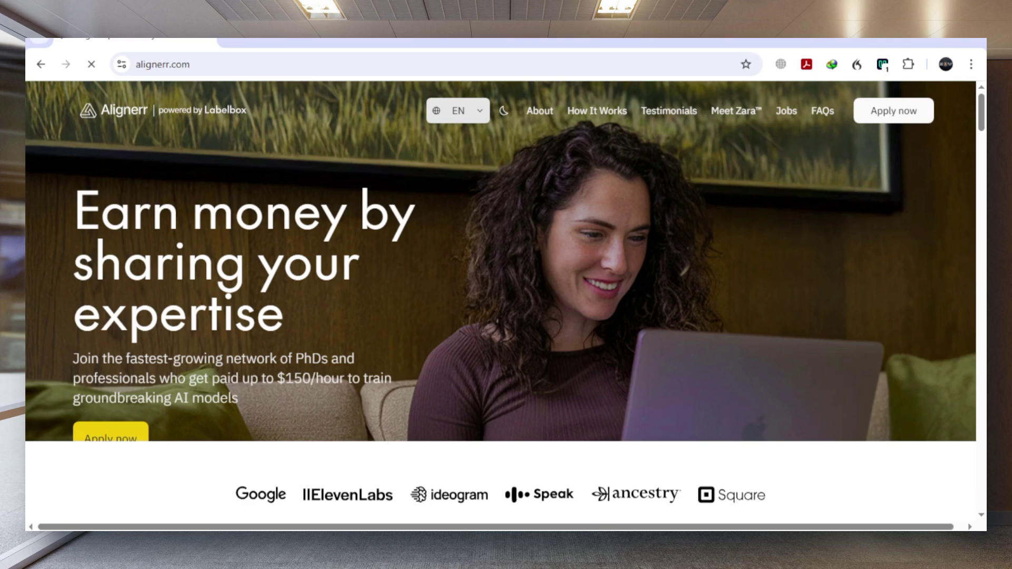
scroll(506, 284, down, 3)
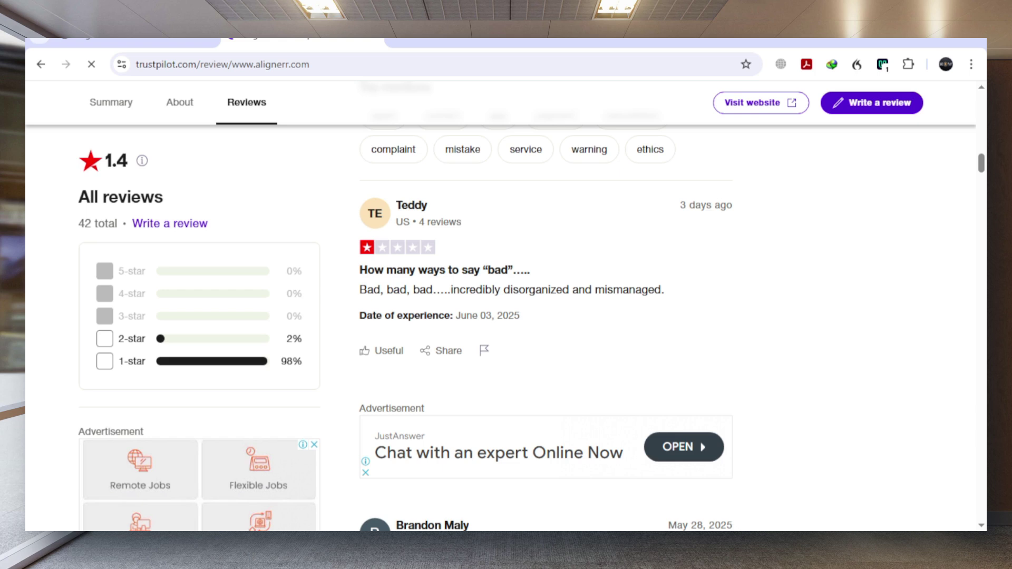
scroll(546, 316, down, 4)
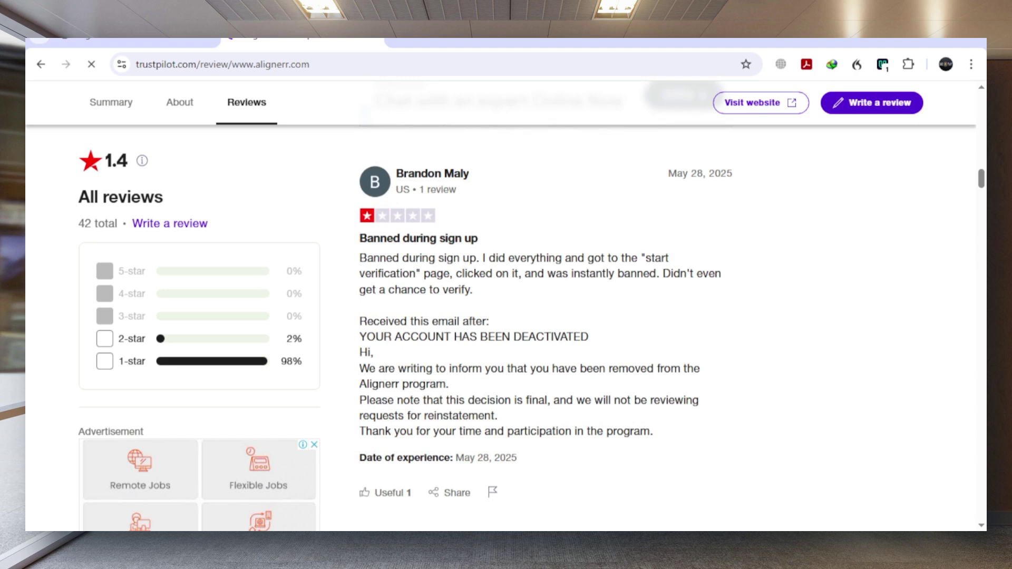
scroll(546, 317, down, 4)
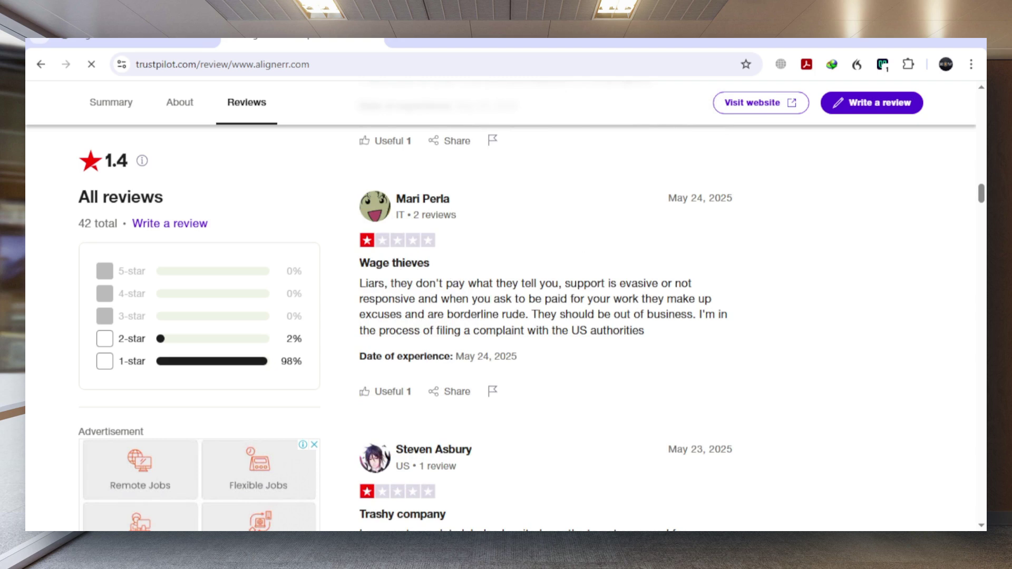
scroll(546, 317, down, 5)
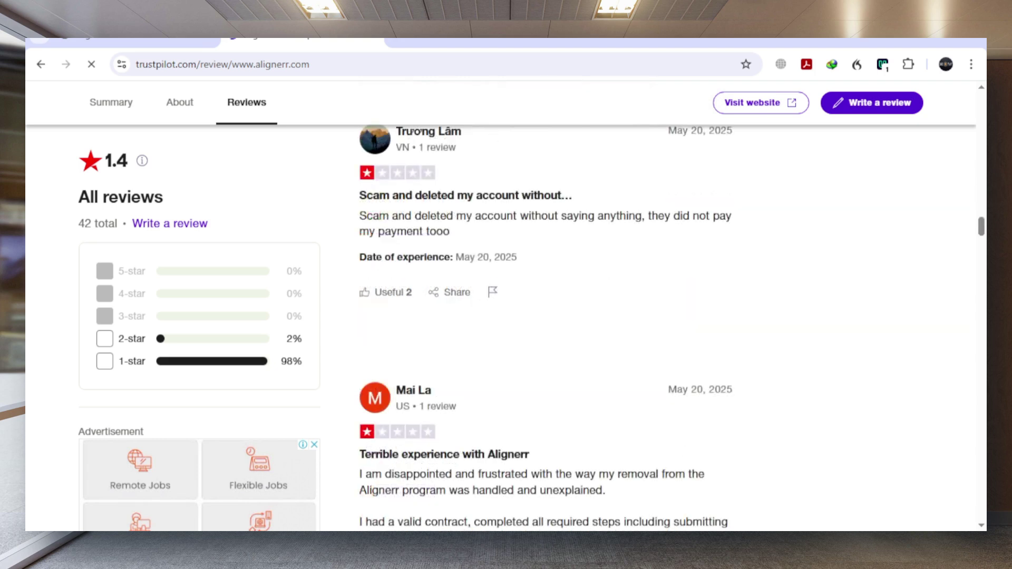